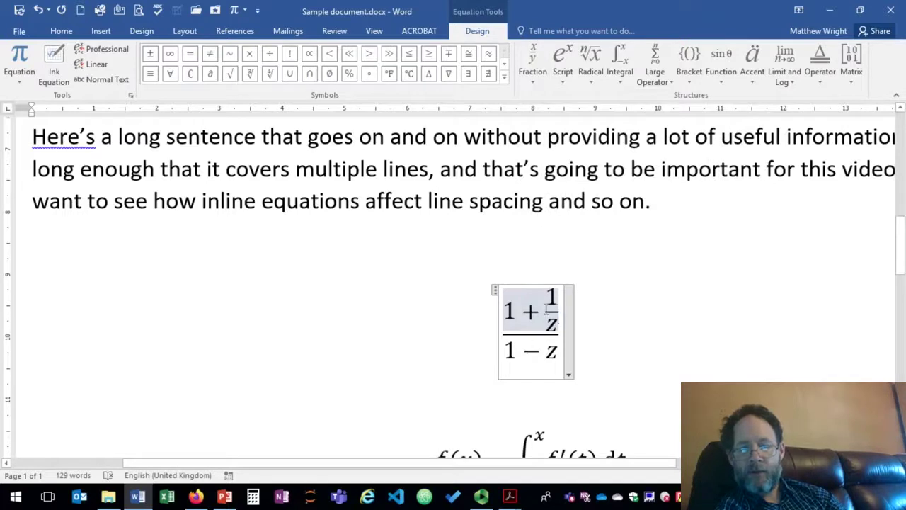
- Change the nested 1/z fraction in the numerator of the displayed equation to a linear fraction
click(544, 307)
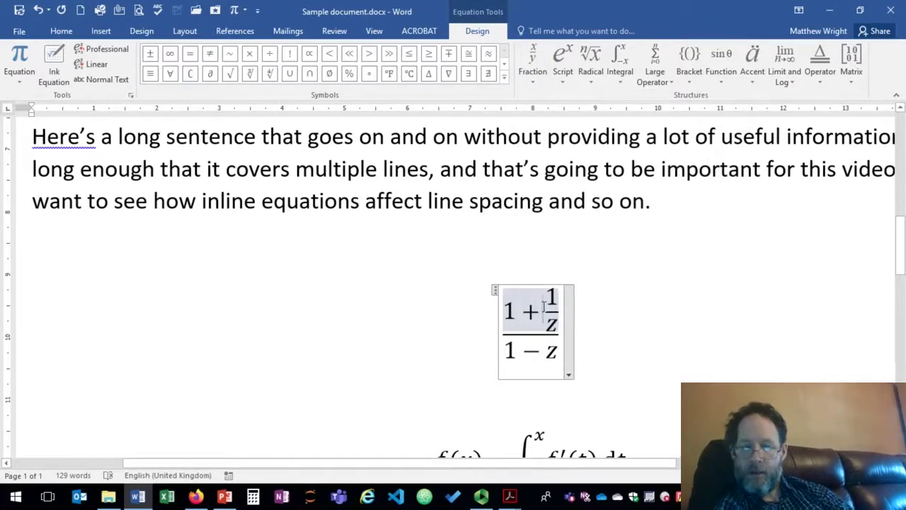
key(Delete)
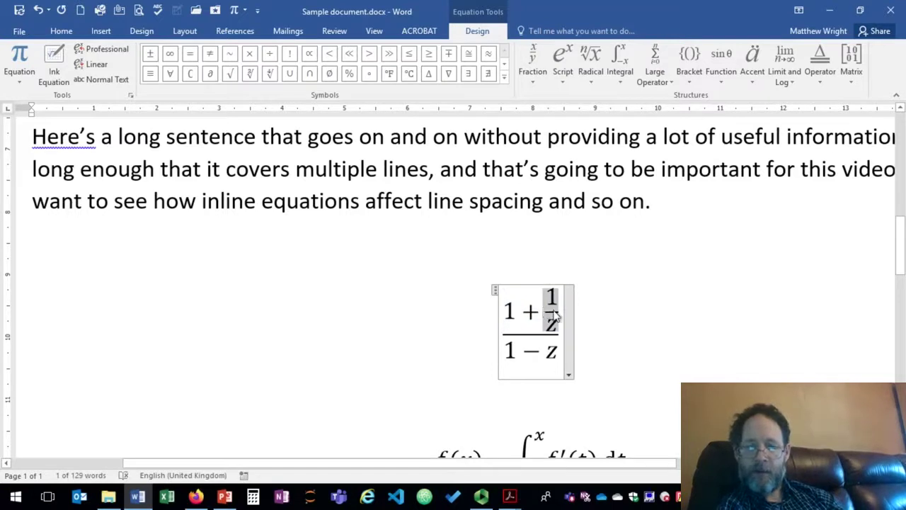
right_click(557, 317)
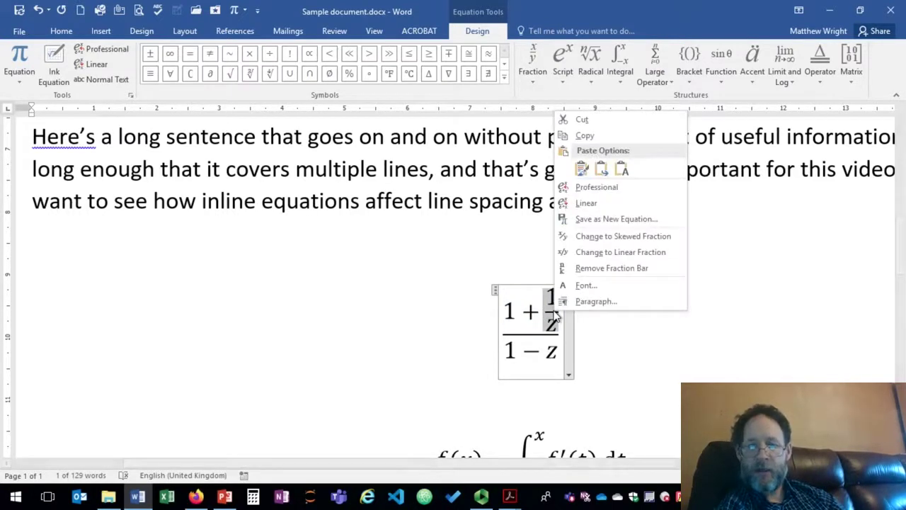
click(607, 252)
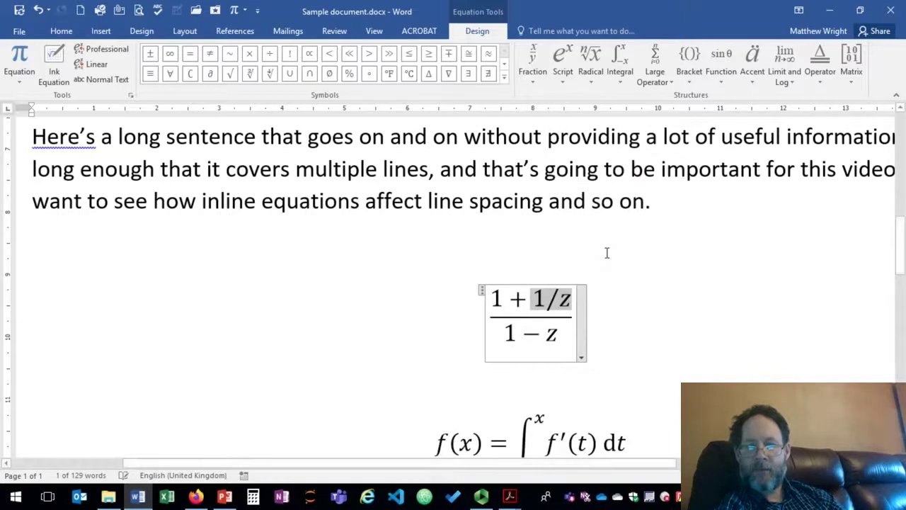
- Change the denominator's z to a linear fraction 1/z by inserting 1\ldiv before it, so it reads 1 − 1/z
double_click(549, 338)
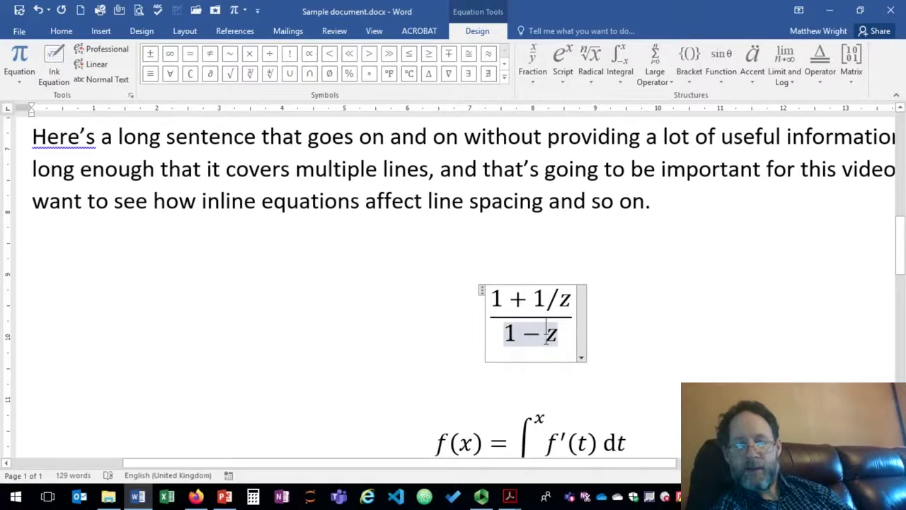
click(547, 333)
text(1\)
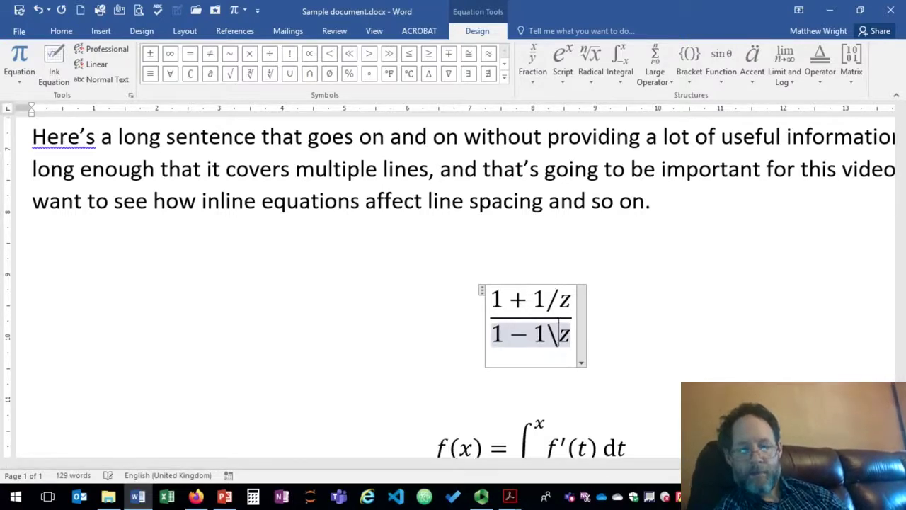
text(ldi)
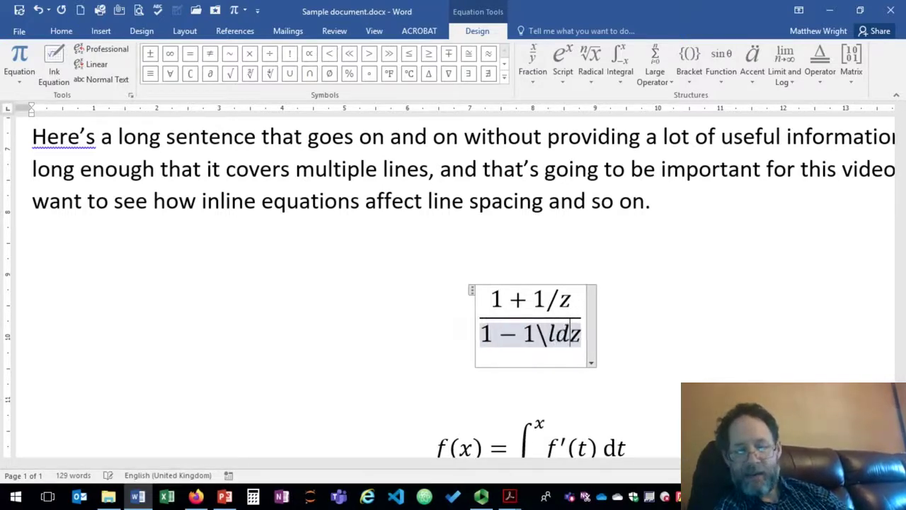
text(v)
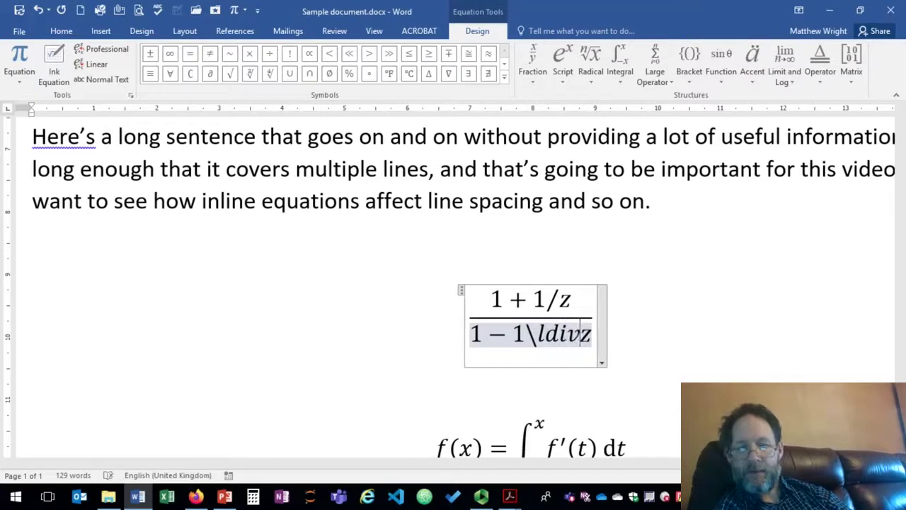
key(space)
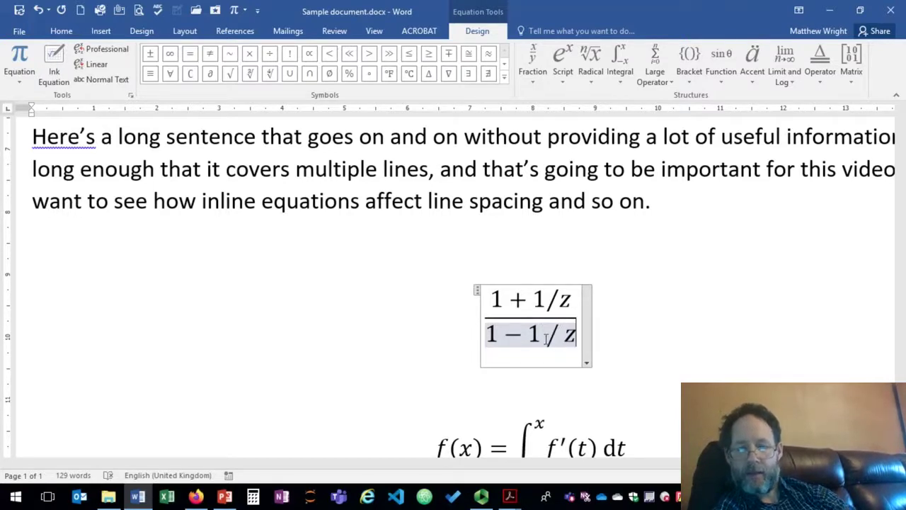
key(Left)
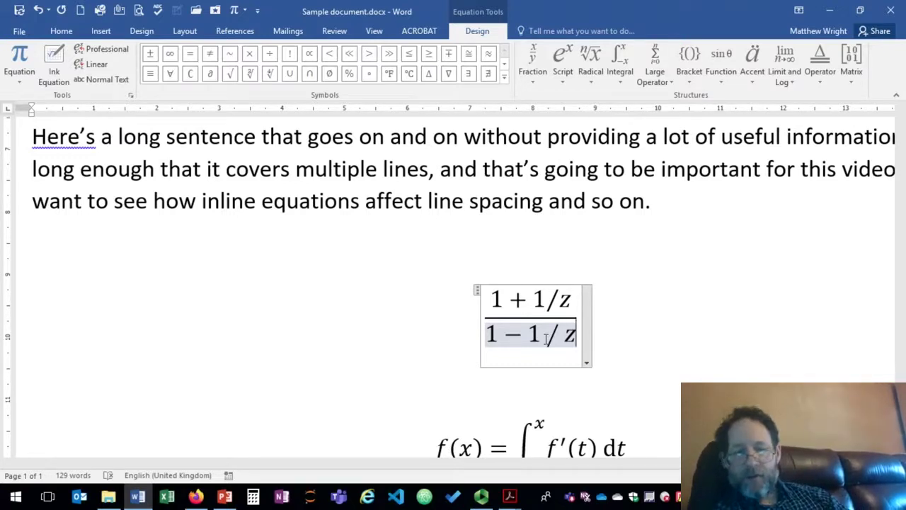
key(space)
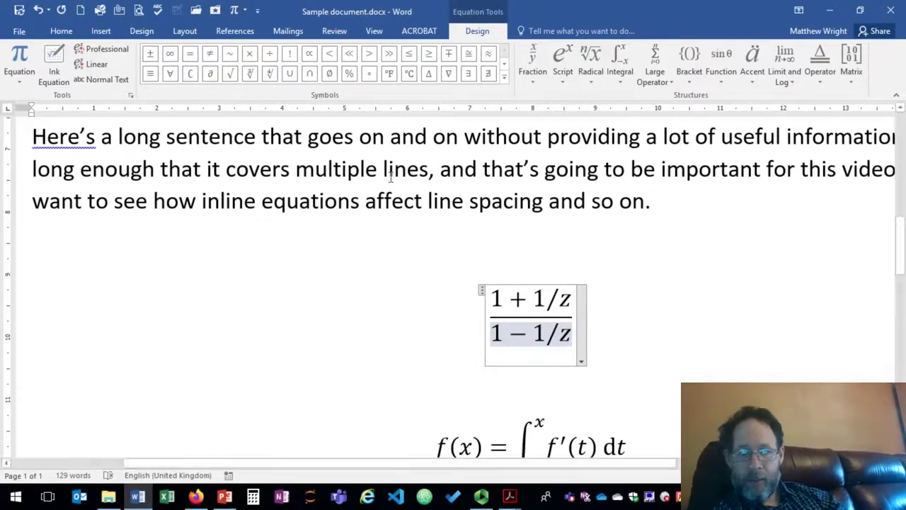
- Copy the displayed (1 + 1/z)/(1 − 1/z) equation and paste it after "and" in the long sentence
click(478, 172)
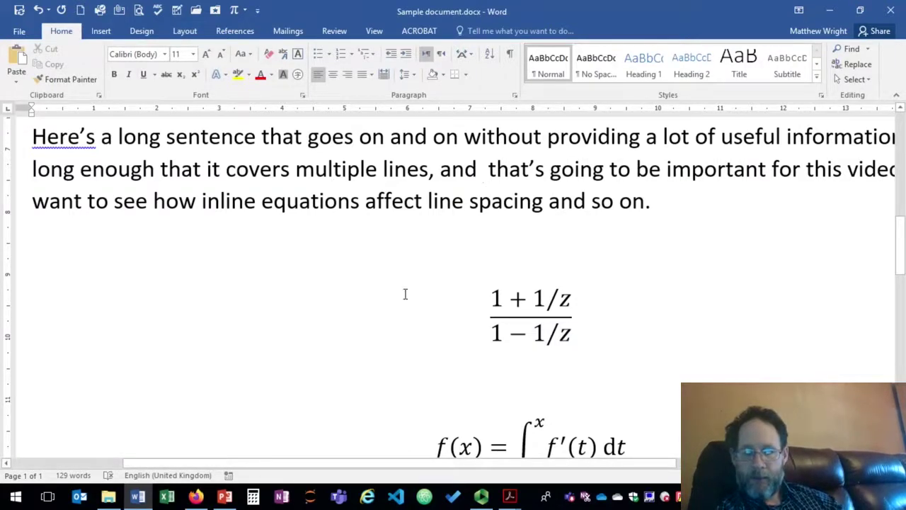
click(570, 305)
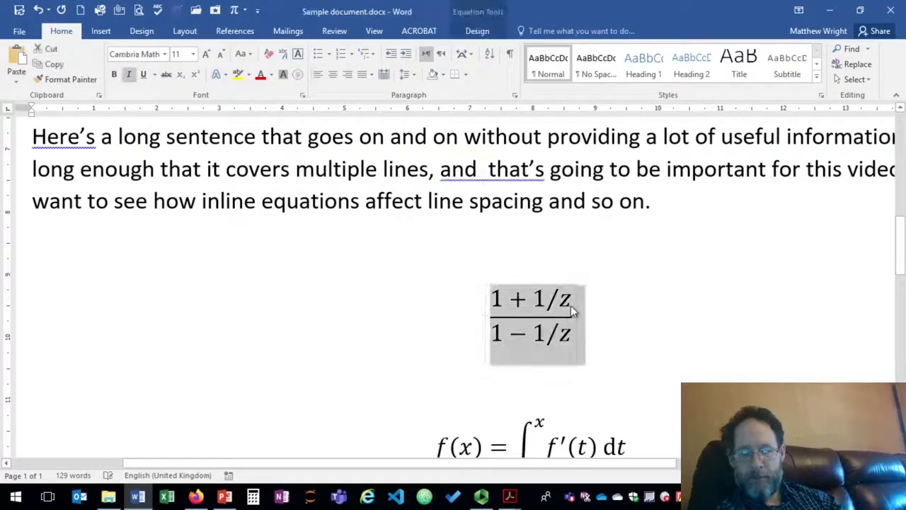
click(482, 169)
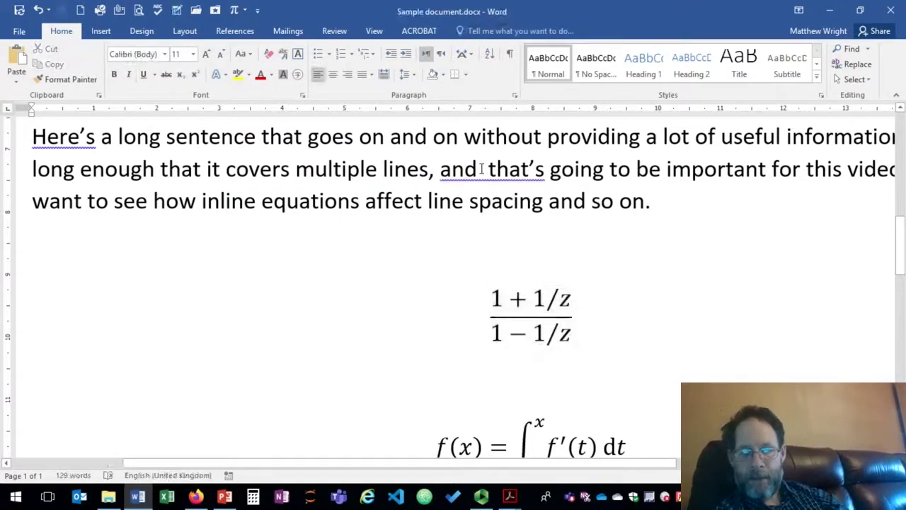
key(ctrl+v)
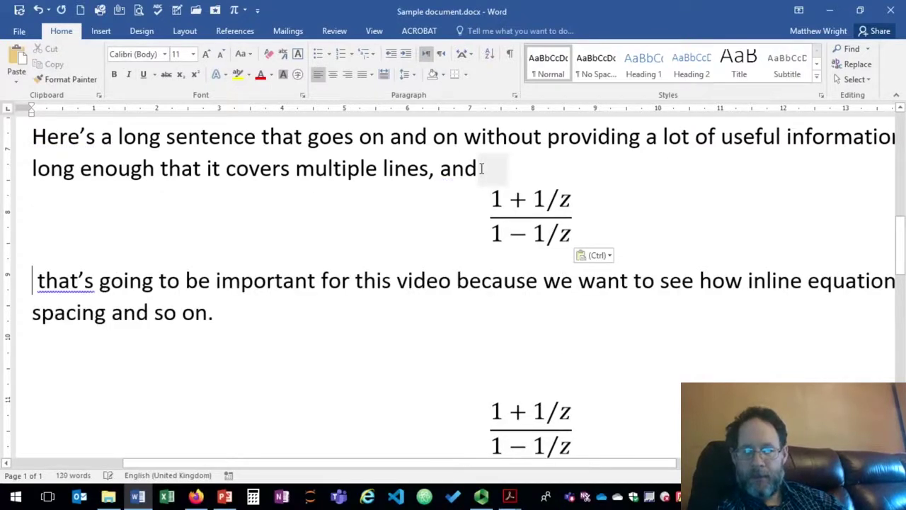
- Make the pasted fraction inline after "and" by removing the breaks around it, and rejoin the text starting "that's going"
click(567, 228)
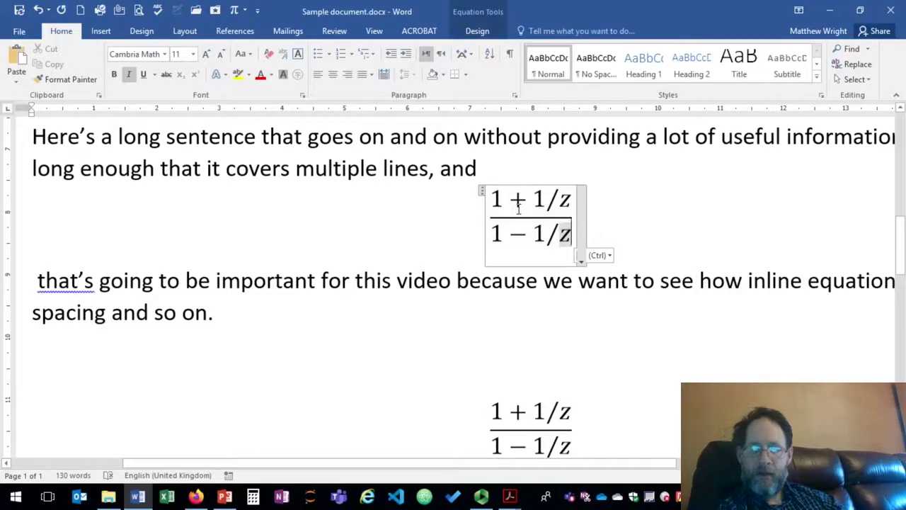
click(583, 257)
click(583, 258)
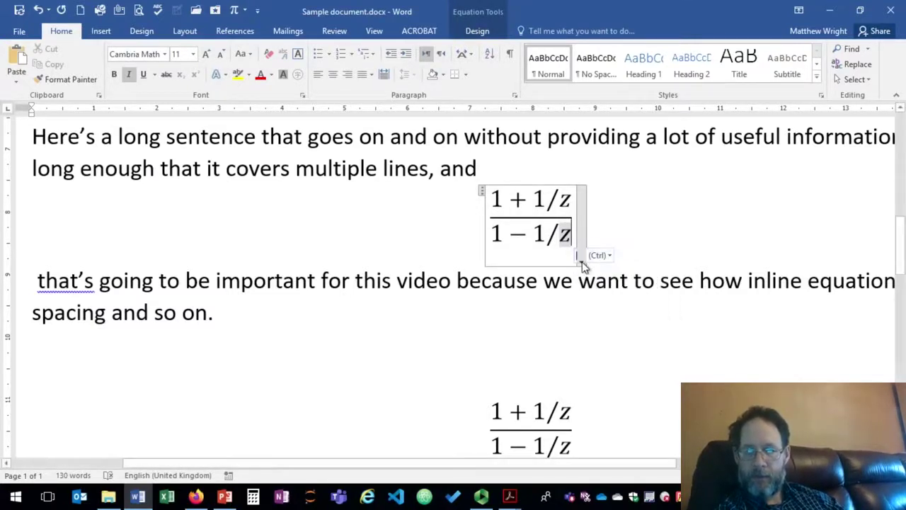
click(488, 168)
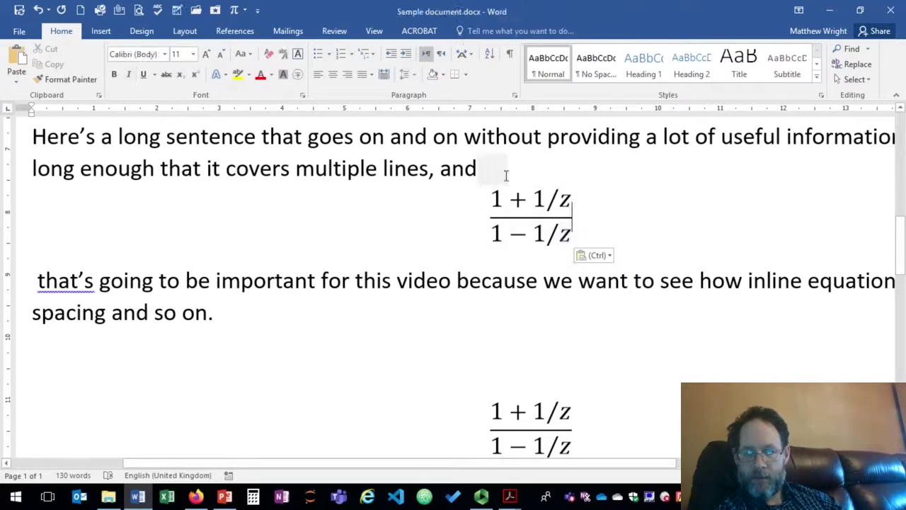
click(506, 175)
key(Right)
key(Left)
key(Right)
key(BackSpace)
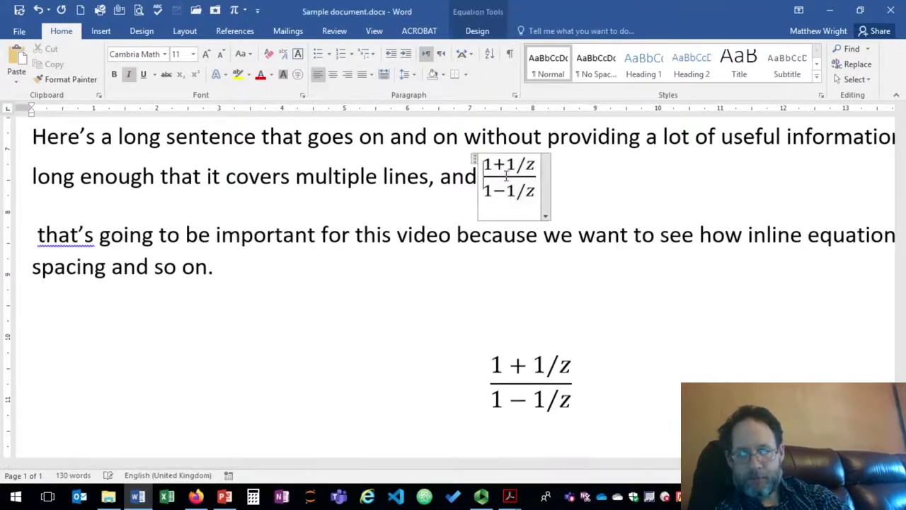
click(38, 237)
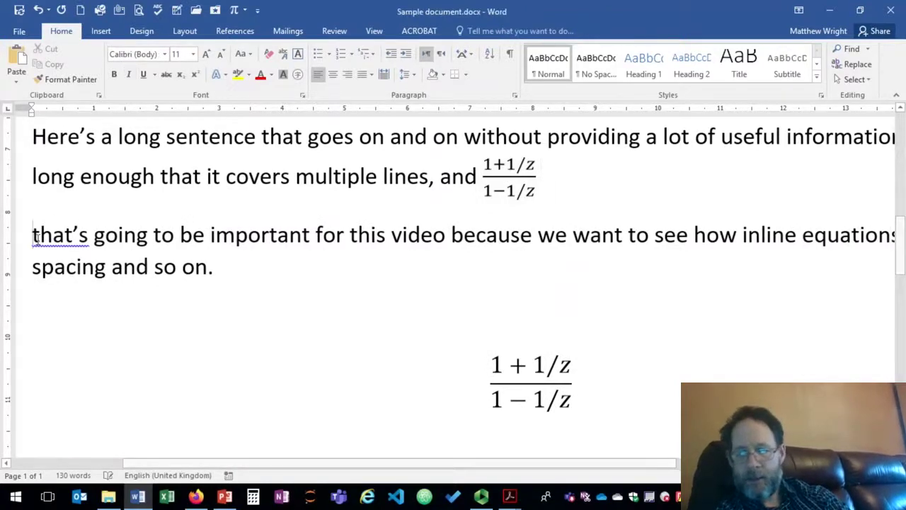
key(BackSpace)
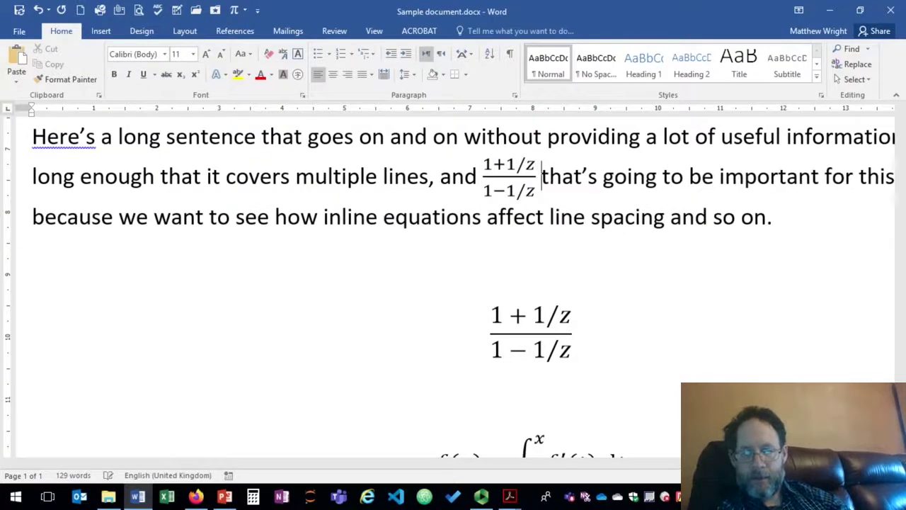
- Delete the inline fraction equation from the long sentence, keeping the displayed equation below
click(478, 177)
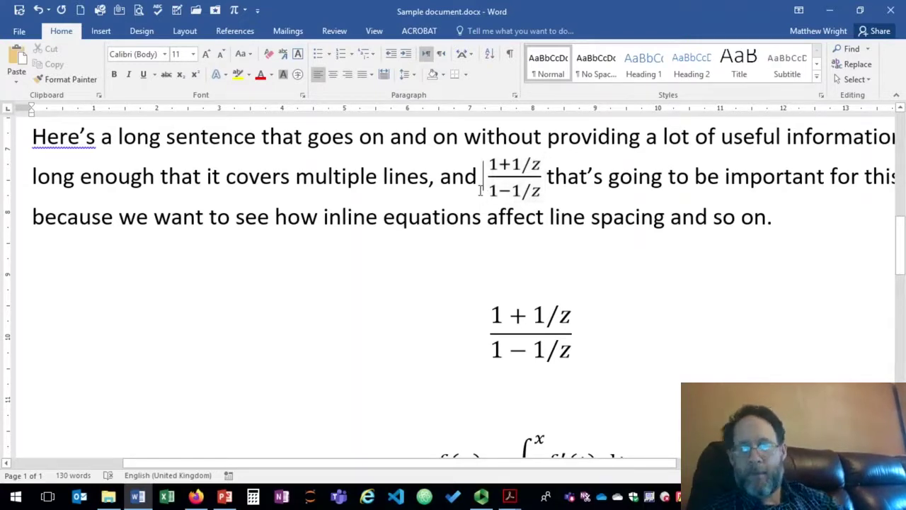
click(481, 190)
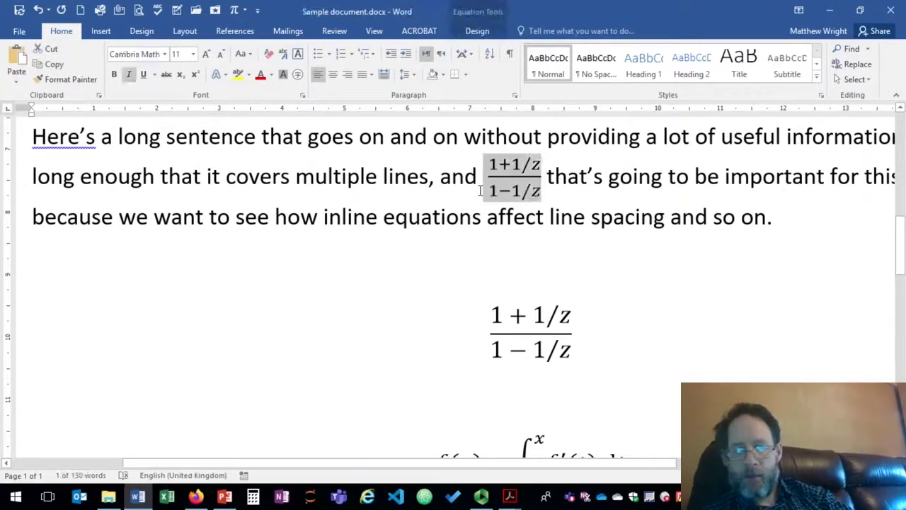
key(Delete)
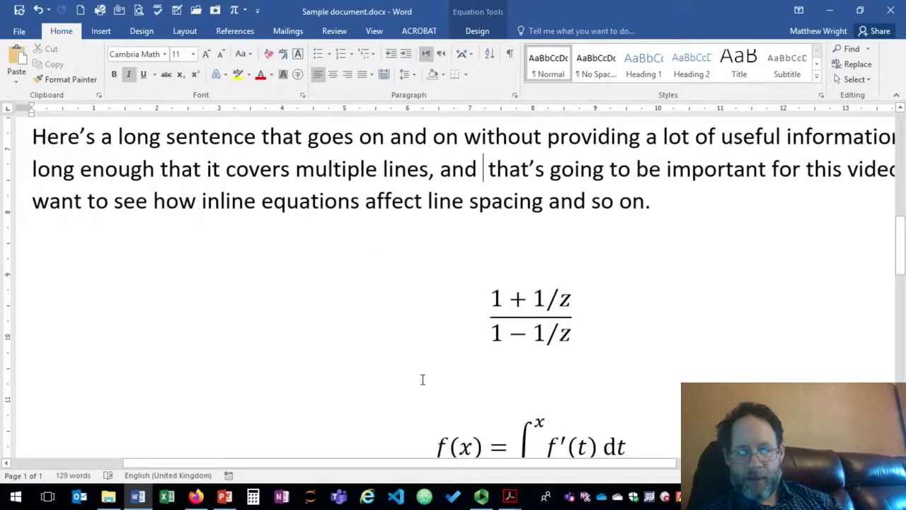
- Copy the displayed integral equation for f(x) and paste it between "and" and "that's" in the long sentence
scroll(423, 379, down, 2)
scroll(422, 380, up, 3)
click(465, 368)
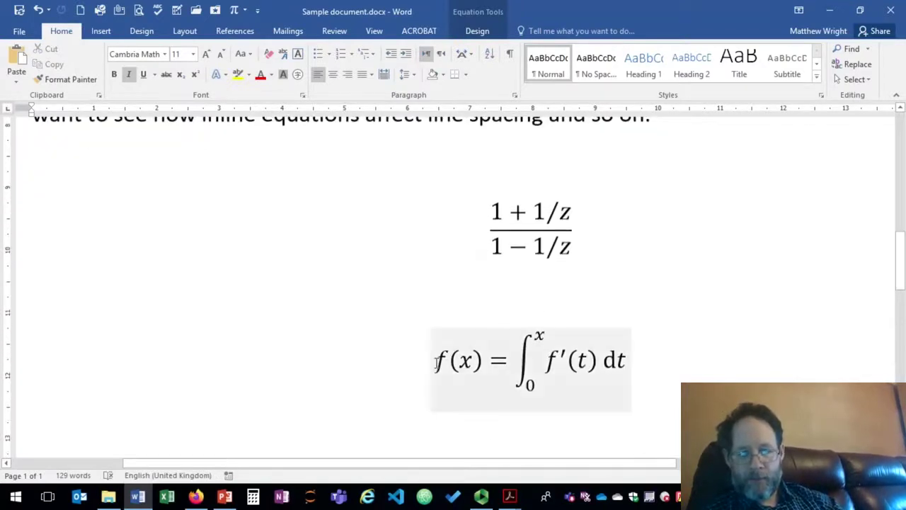
drag(464, 369, 555, 358)
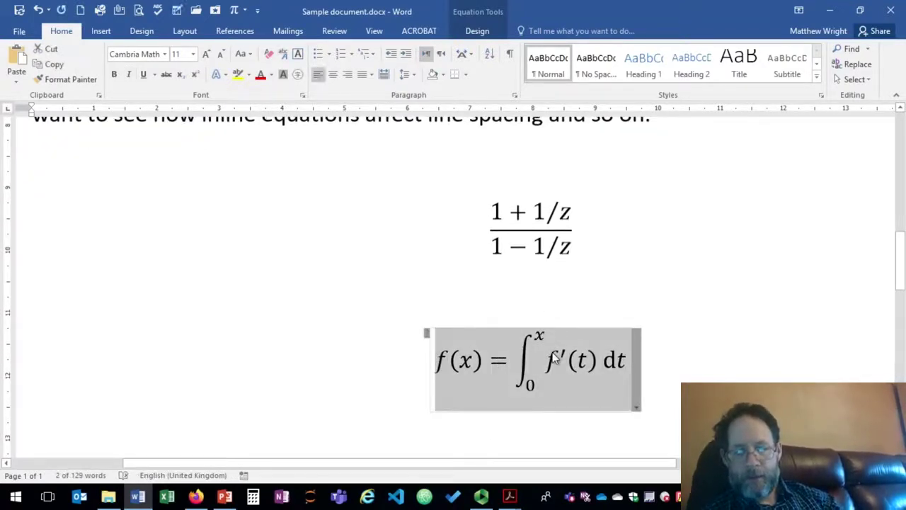
scroll(379, 225, up, 5)
scroll(381, 224, down, 1)
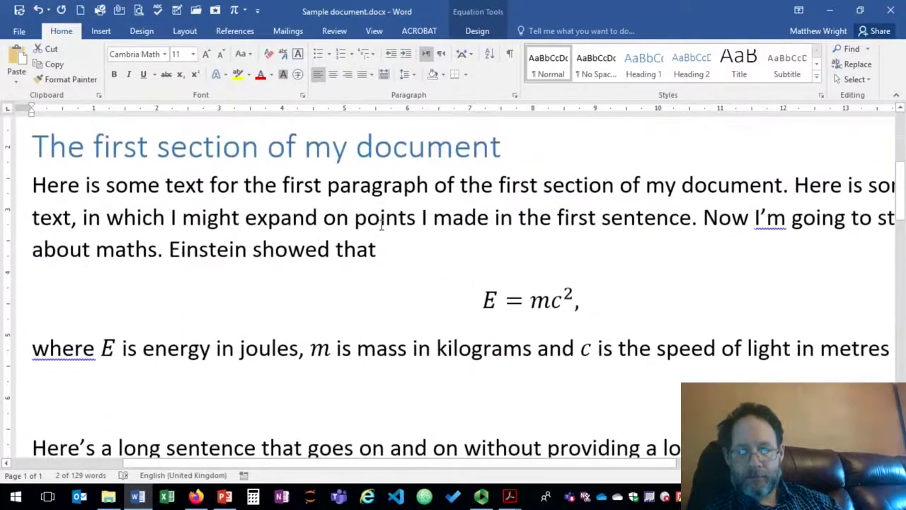
scroll(435, 366, down, 3)
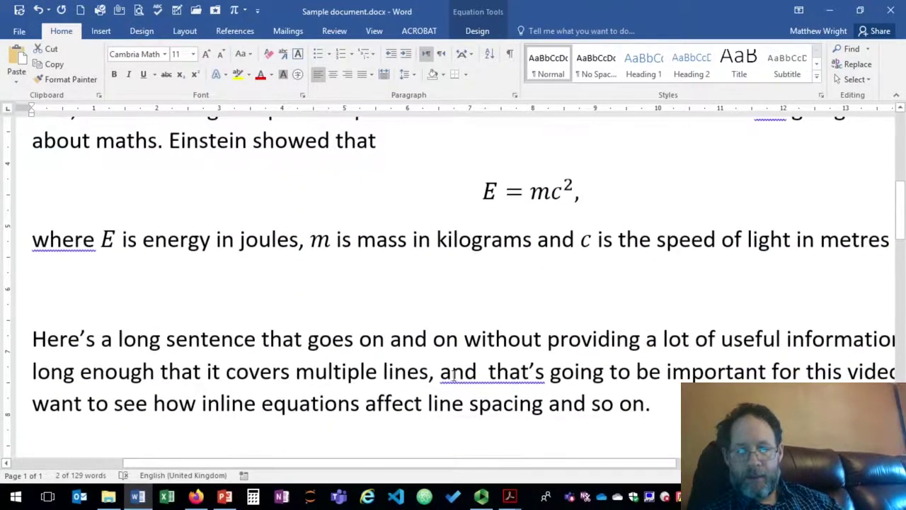
click(484, 375)
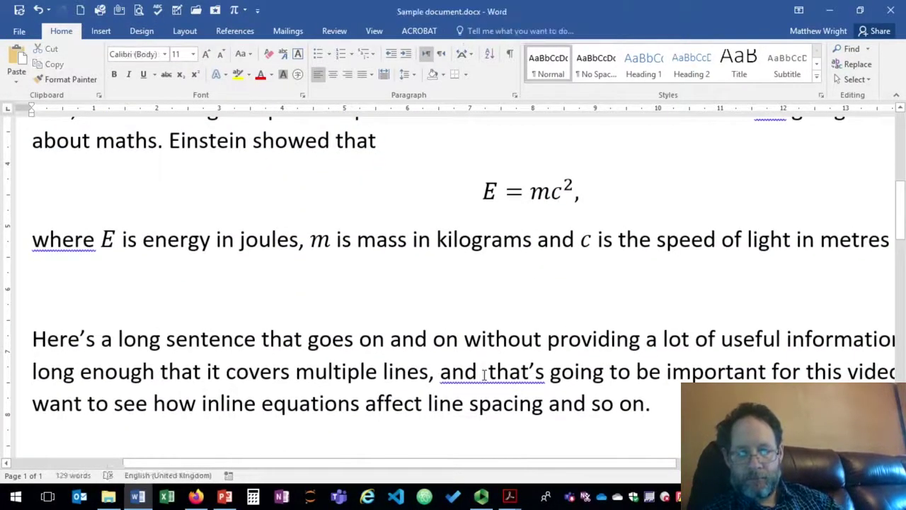
key(ctrl+v)
- Make the pasted integral equation inline by removing the breaks before and after it, rejoining the sentence
click(524, 284)
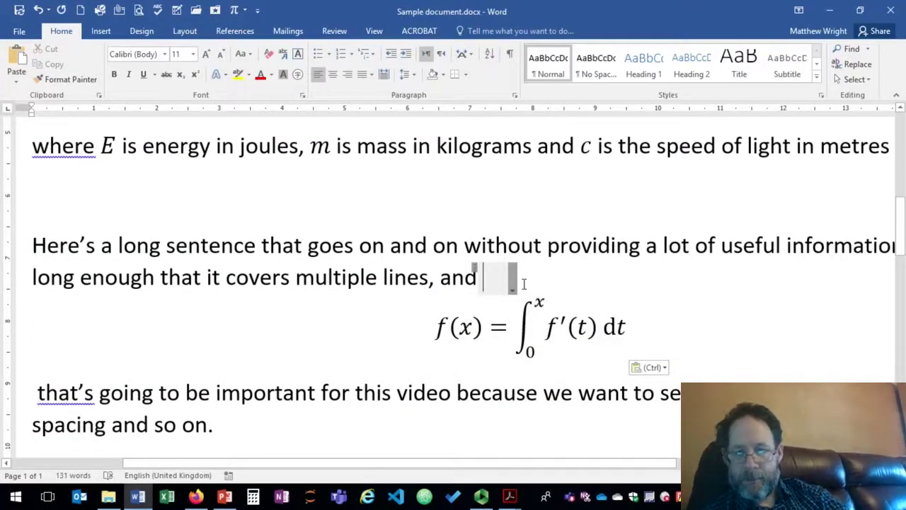
key(Delete)
click(697, 299)
key(Delete)
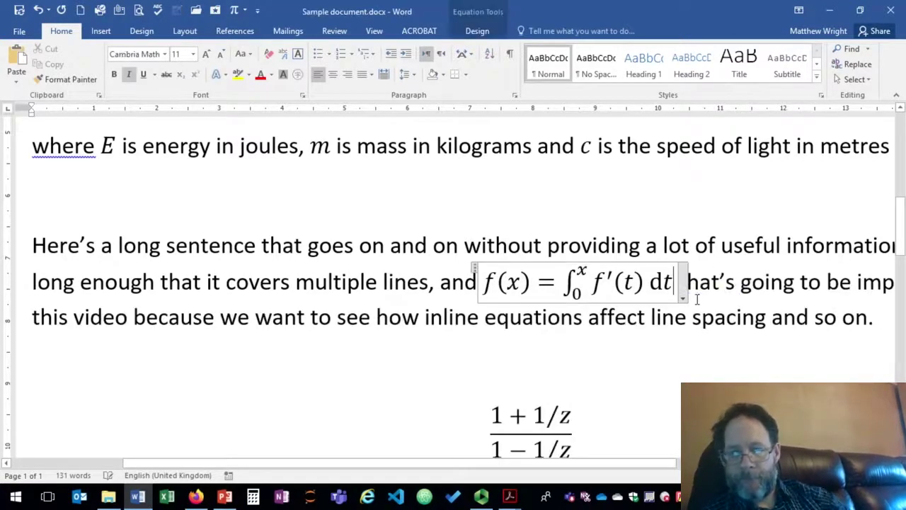
key(Right)
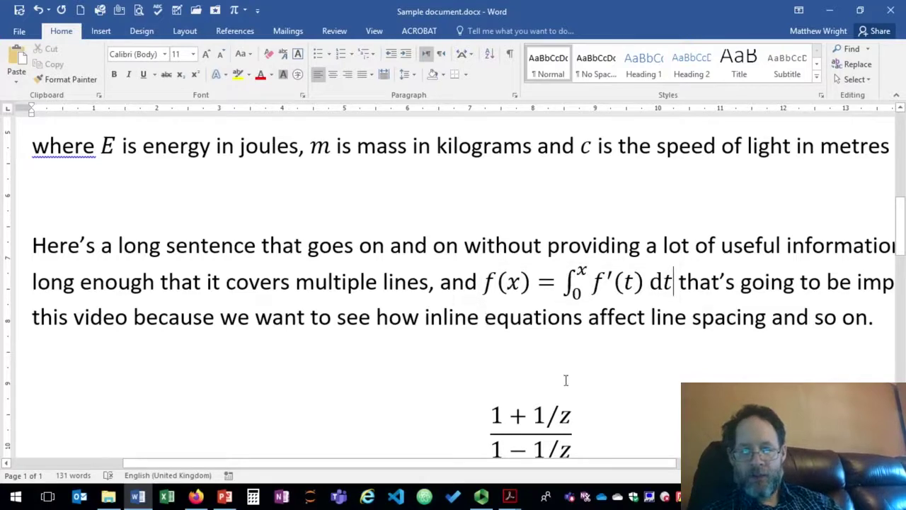
- Compare the inline integral with the displayed one below, and change the inline integral equation in the long sentence to display format
scroll(565, 380, down, 5)
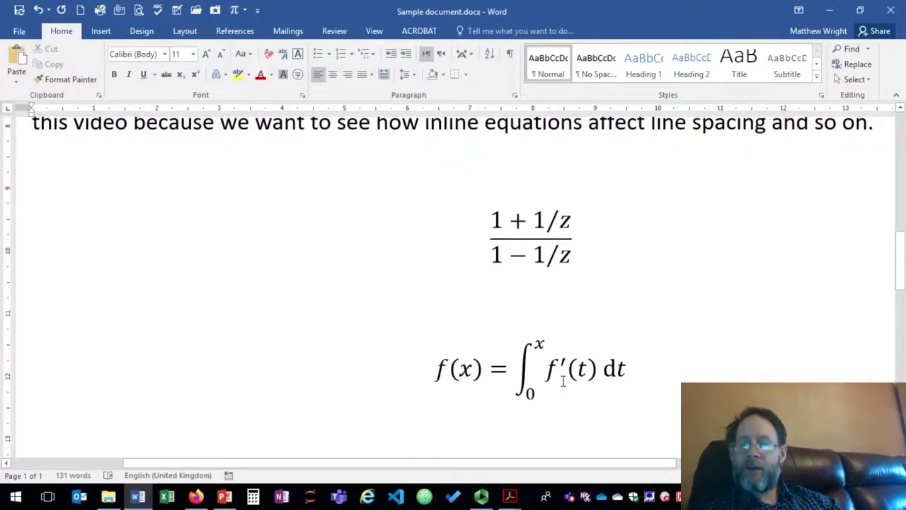
scroll(565, 380, up, 3)
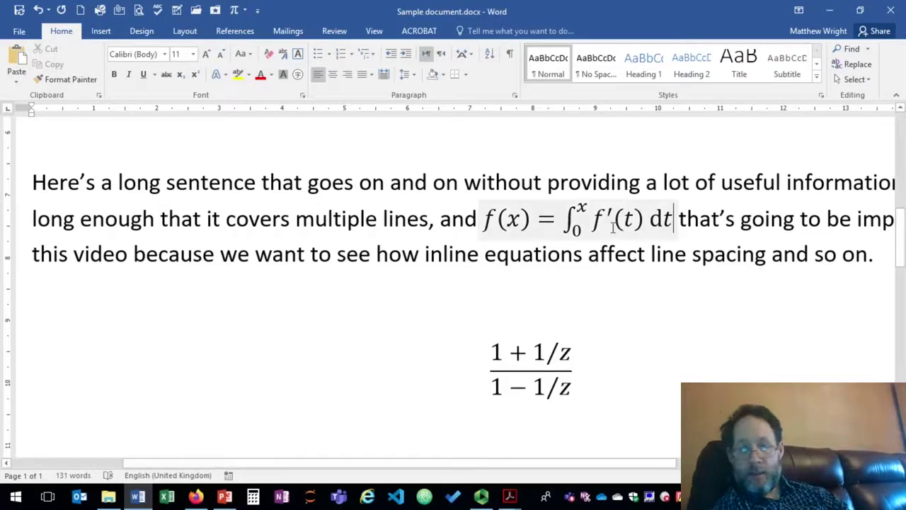
click(587, 228)
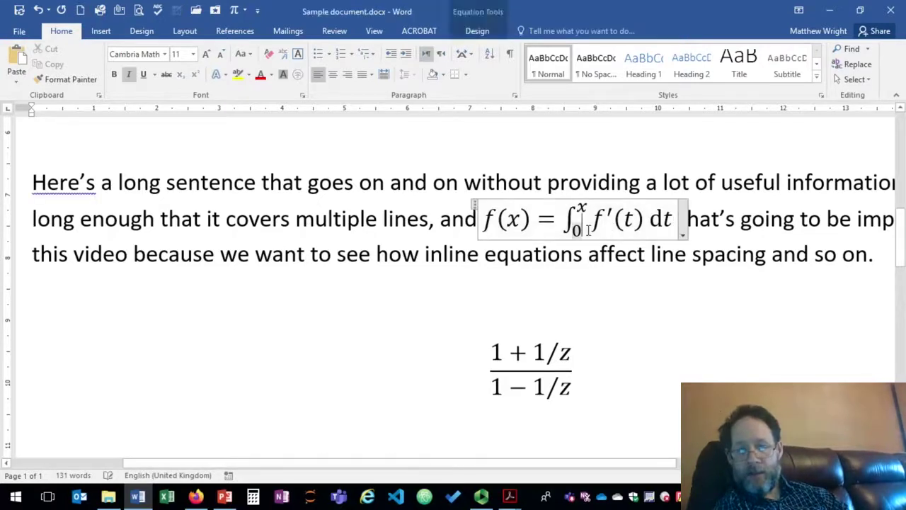
click(683, 235)
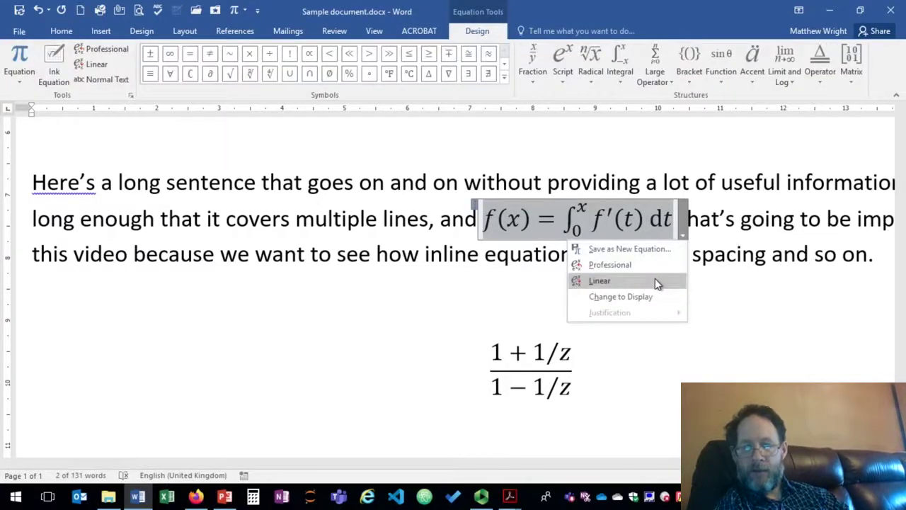
click(653, 298)
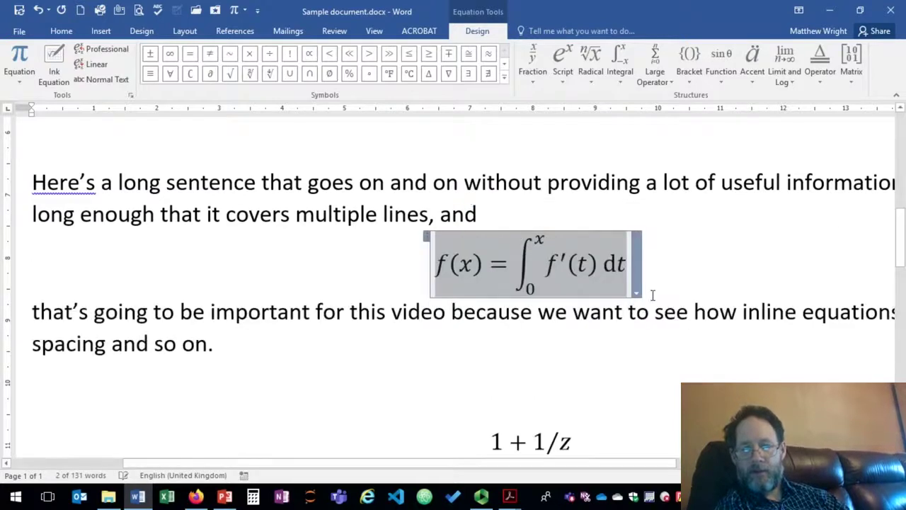
- Convert the displayed integral equation in the long sentence to linear format, and convert it back to professional format
click(637, 292)
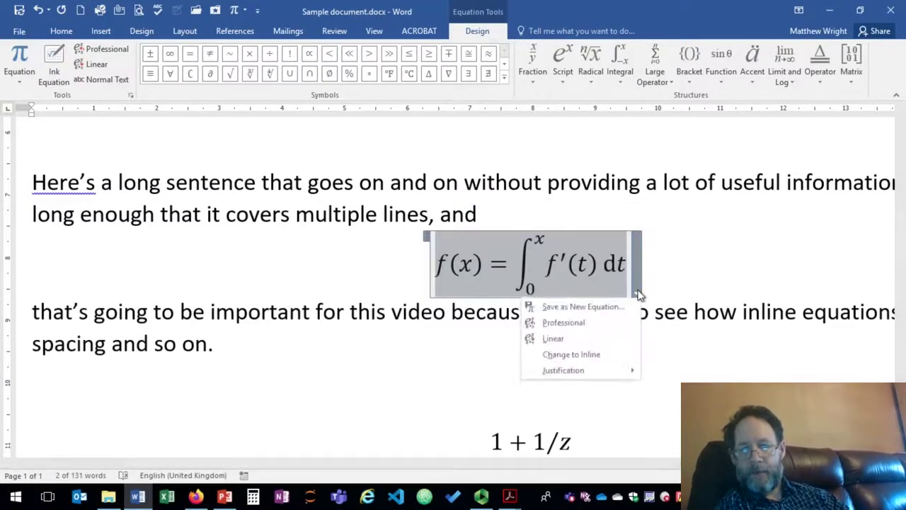
click(601, 339)
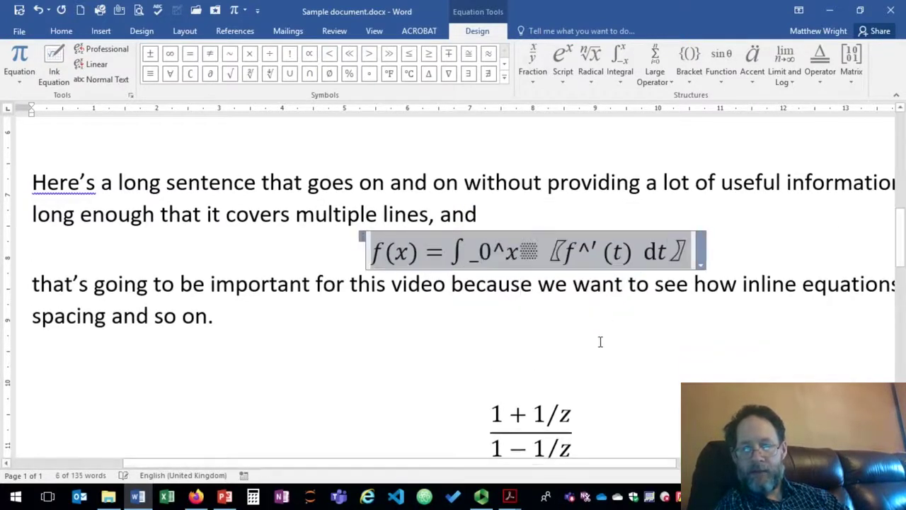
click(700, 265)
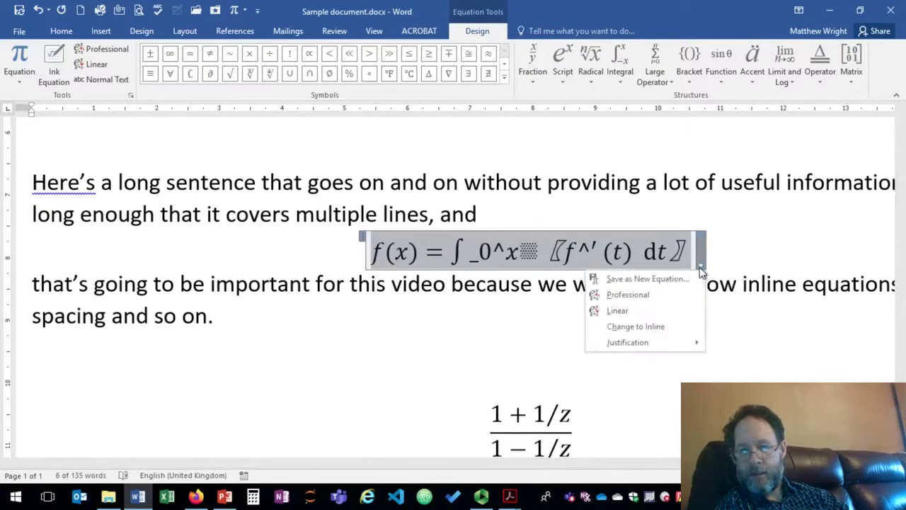
click(646, 298)
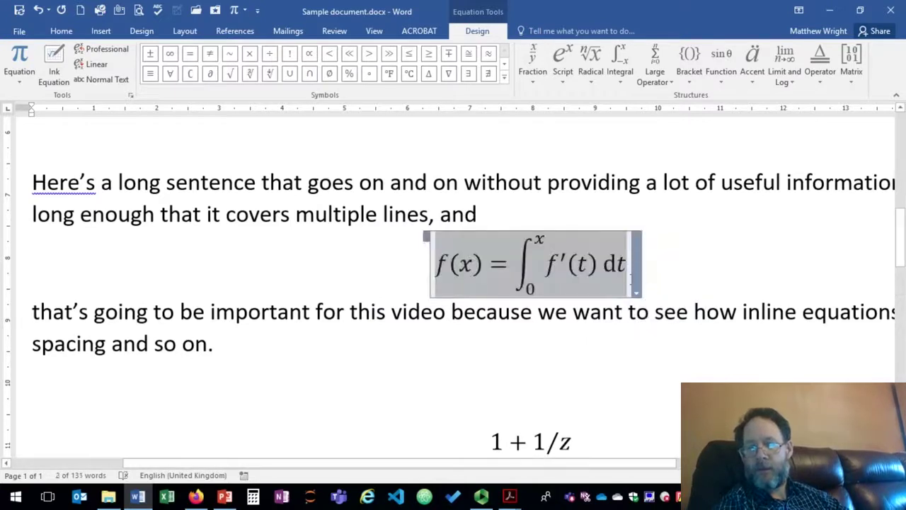
- Change the integral equation after "and" from display to inline format and deselect it
click(636, 294)
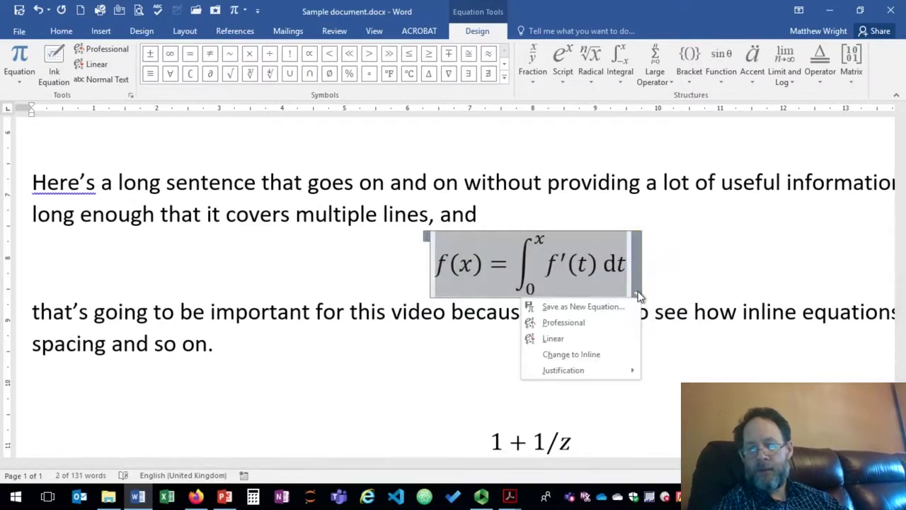
click(606, 359)
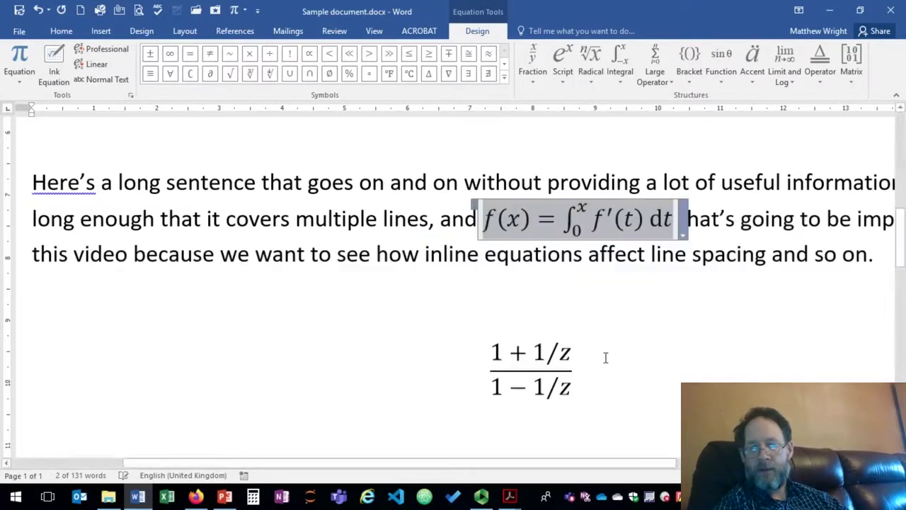
click(439, 303)
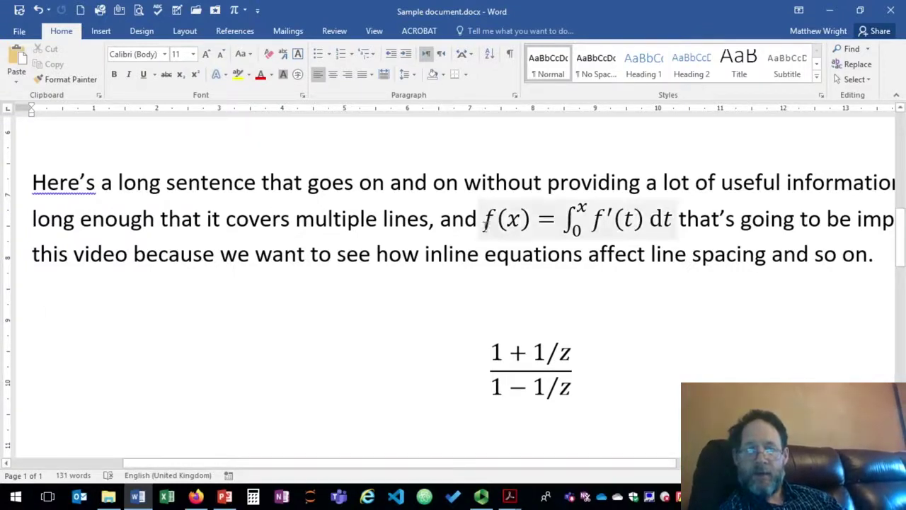
- Delete the whole inline integral equation between "and" and "that's" in the long sentence
click(477, 221)
key(shift+Right)
key(shift+Right)
key(shift+Right)
key(shift+Right)
key(shift+Right)
key(shift+Right)
key(shift+Right)
key(shift+Right)
key(shift+Right)
key(shift+Right)
key(shift+Right)
key(shift+Right)
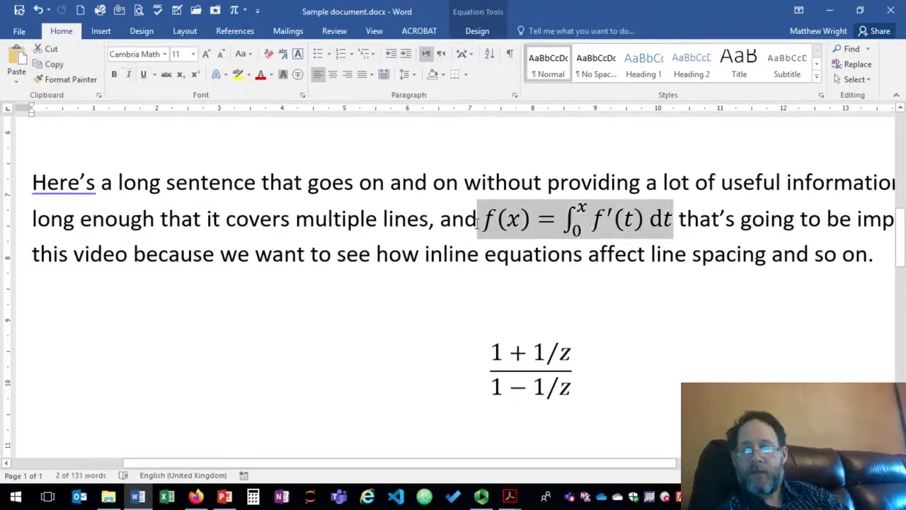
key(Delete)
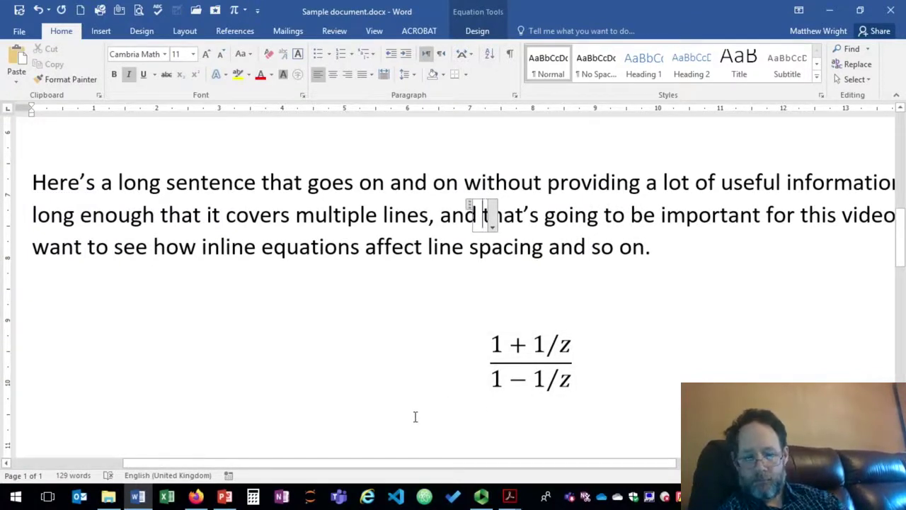
click(482, 496)
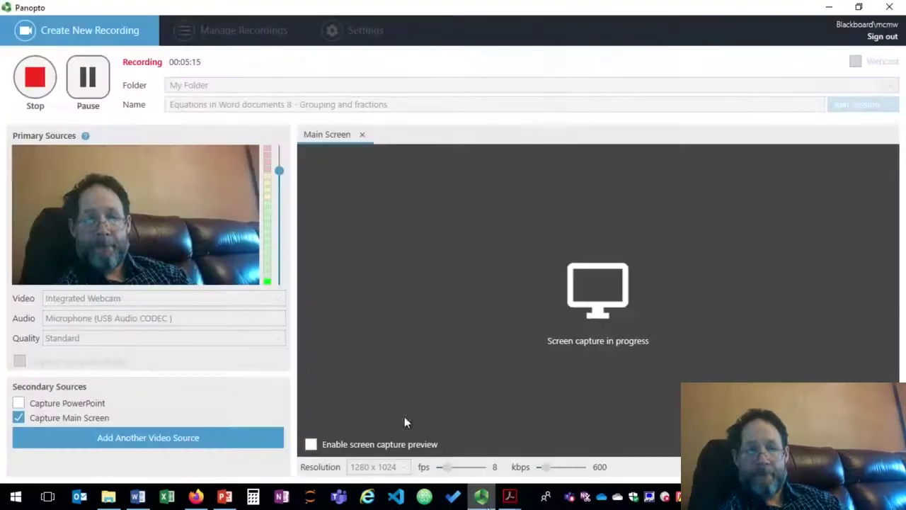